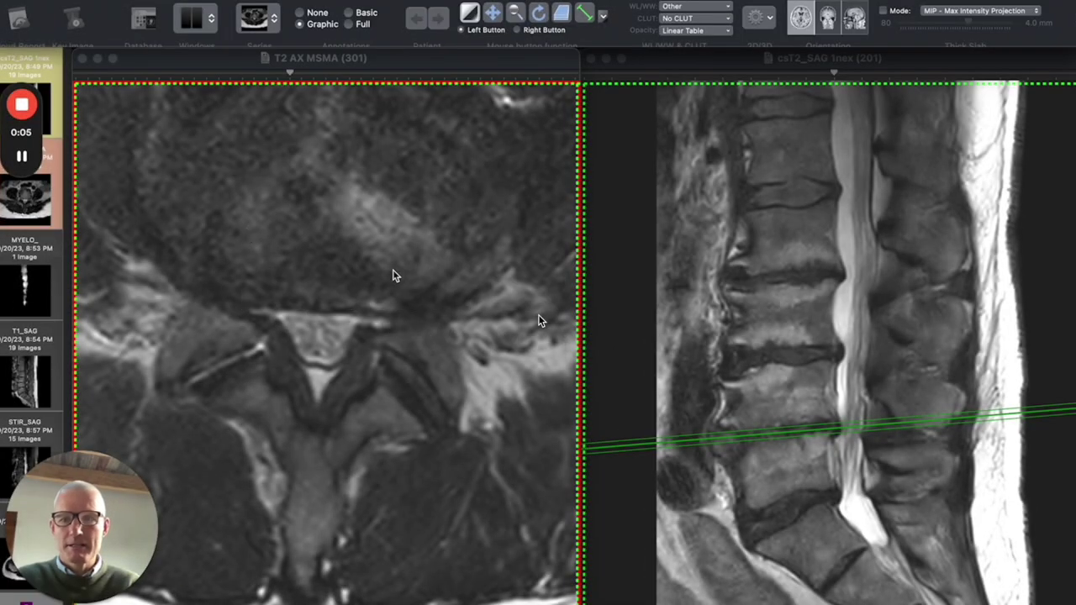
- Activate the sagittal and axial views and scroll through their slices
left_click(727, 342)
scroll(727, 342, "down", 3)
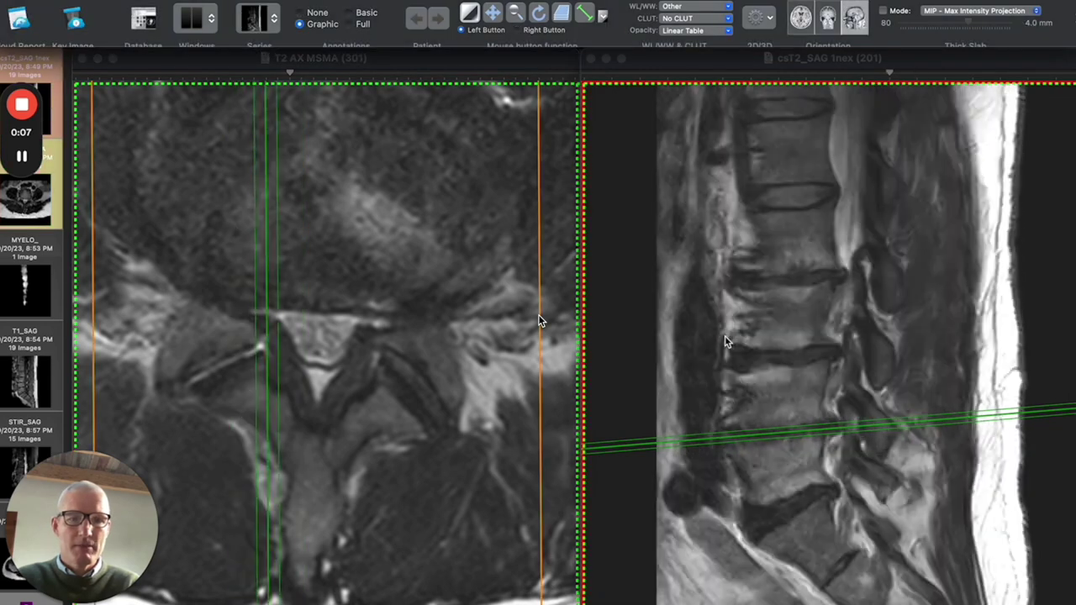
scroll(728, 342, "down", 3)
left_click(497, 325)
scroll(497, 325, "up", 4)
scroll(540, 321, "down", 4)
scroll(540, 320, "up", 1)
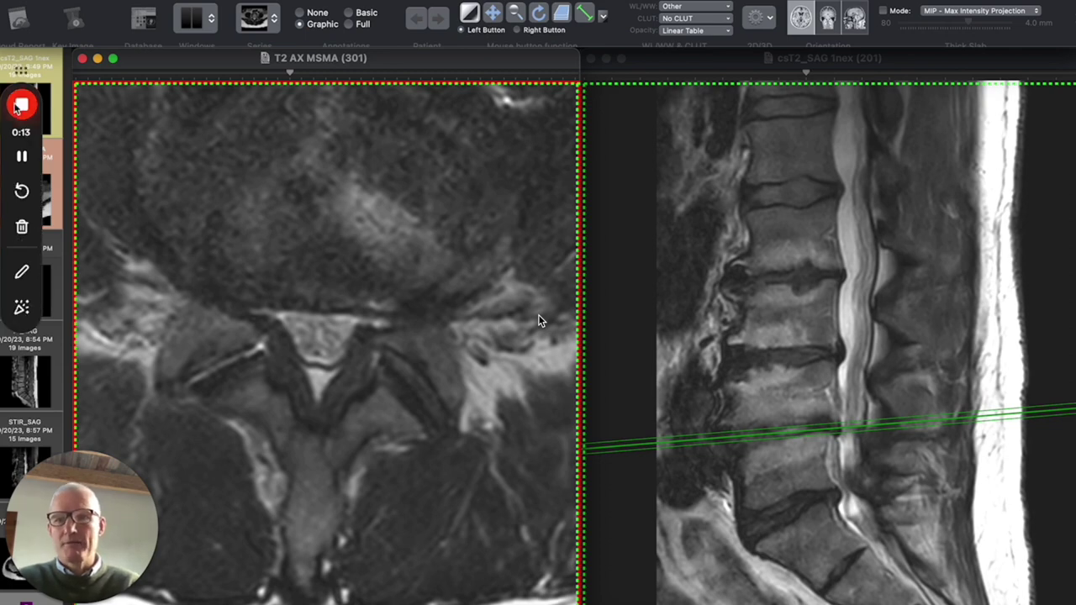
- With the red temporary pen, outline the lowest lumbar vertebra and sacrum, plus edge strokes
left_click(23, 272)
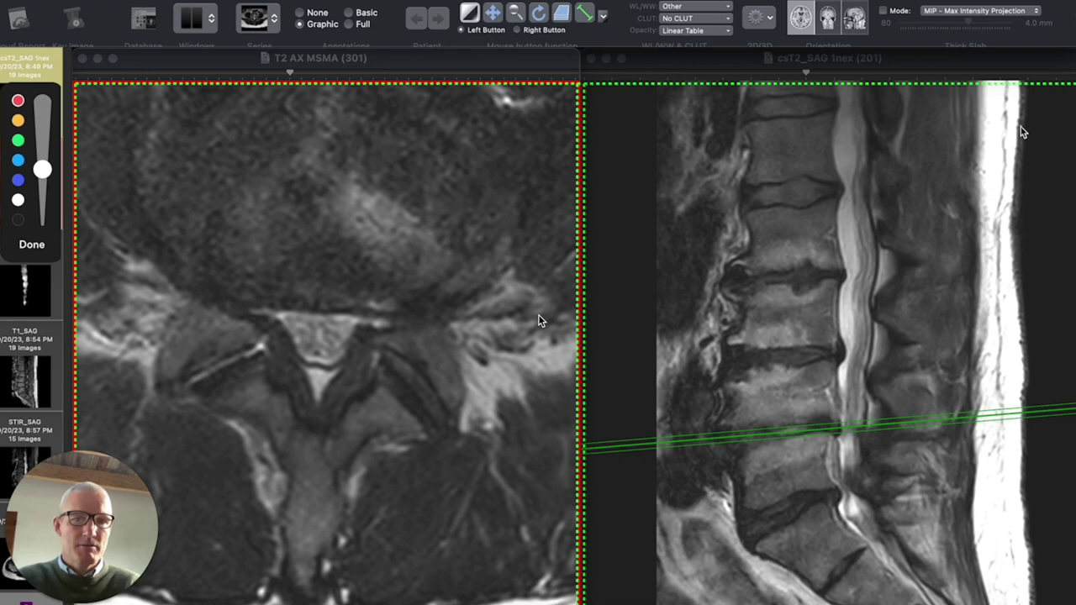
left_click_drag(1024, 109, 1038, 411)
mouse_move(604, 229)
left_mouse_down()
mouse_move(603, 320)
mouse_move(617, 382)
left_mouse_up()
mouse_move(822, 503)
left_mouse_down()
mouse_move(774, 536)
mouse_move(773, 560)
mouse_move(812, 587)
mouse_move(874, 604)
mouse_move(915, 584)
mouse_move(820, 502)
left_mouse_up()
mouse_move(737, 445)
left_mouse_down()
mouse_move(756, 496)
mouse_move(788, 489)
mouse_move(823, 450)
mouse_move(817, 431)
mouse_move(738, 444)
left_mouse_up()
- Dot four vertebral bodies up the sagittal spine and stroke along the image top
left_click(781, 459)
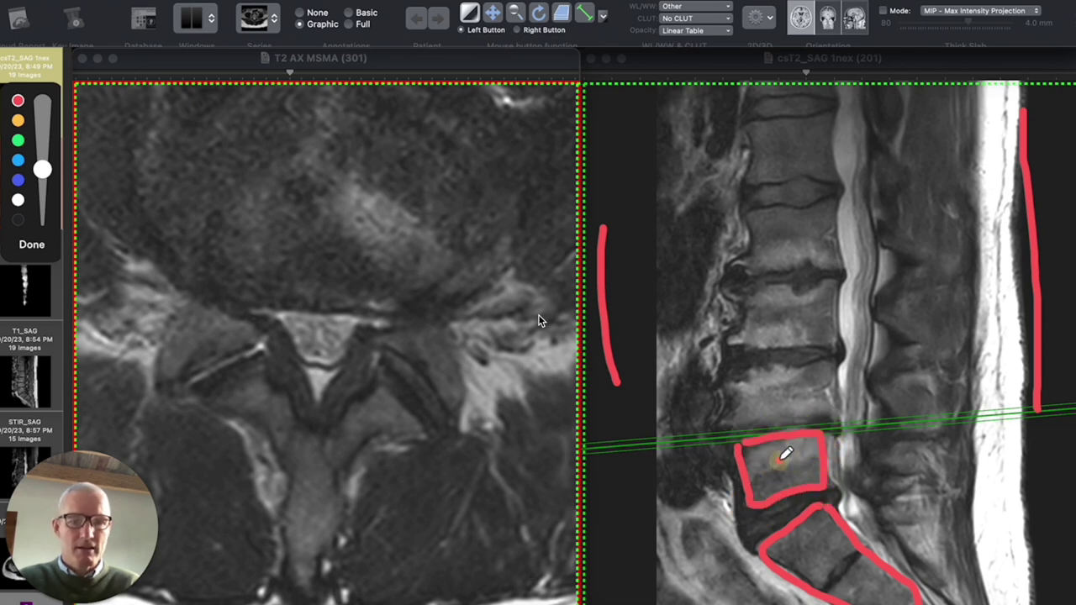
left_click(776, 318)
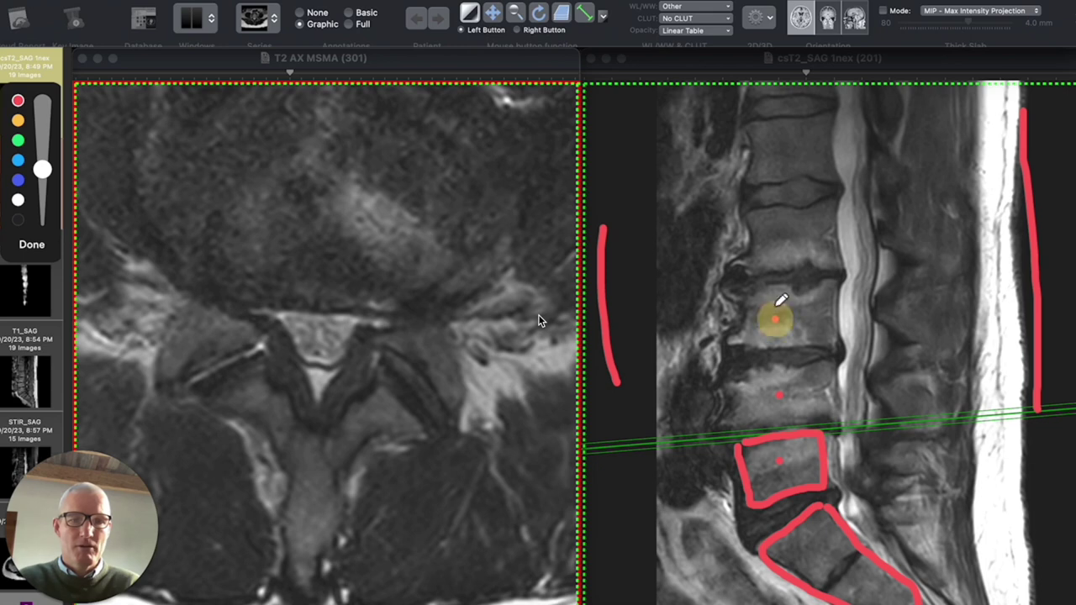
left_click(779, 247)
left_click(778, 154)
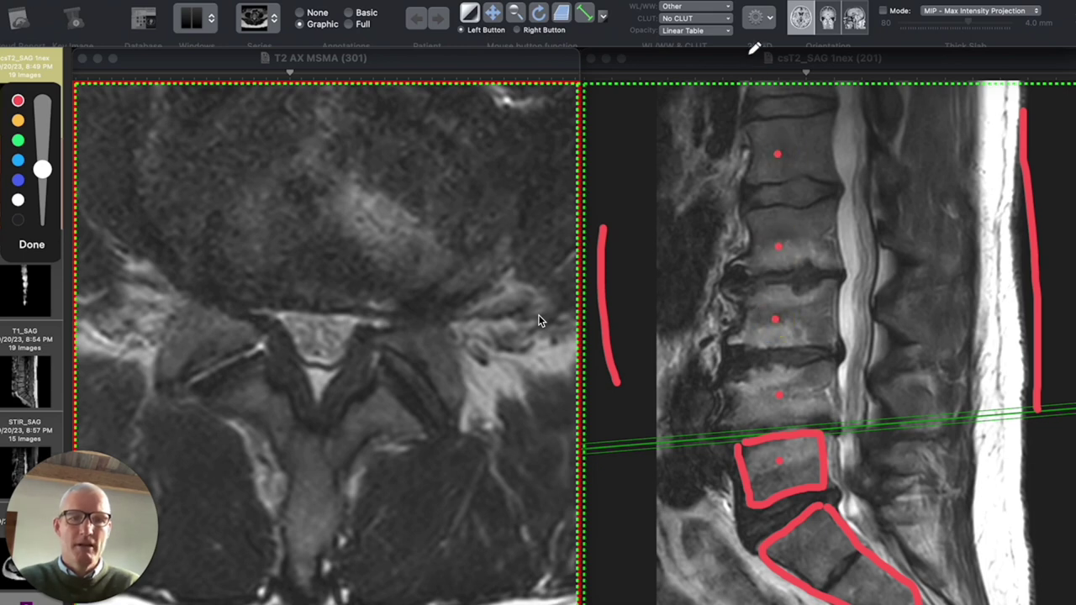
mouse_move(747, 32)
left_mouse_down()
mouse_move(745, 95)
mouse_move(839, 91)
mouse_move(823, 24)
mouse_move(757, 29)
mouse_move(769, 48)
mouse_move(647, 148)
mouse_move(640, 126)
mouse_move(768, 44)
left_mouse_up()
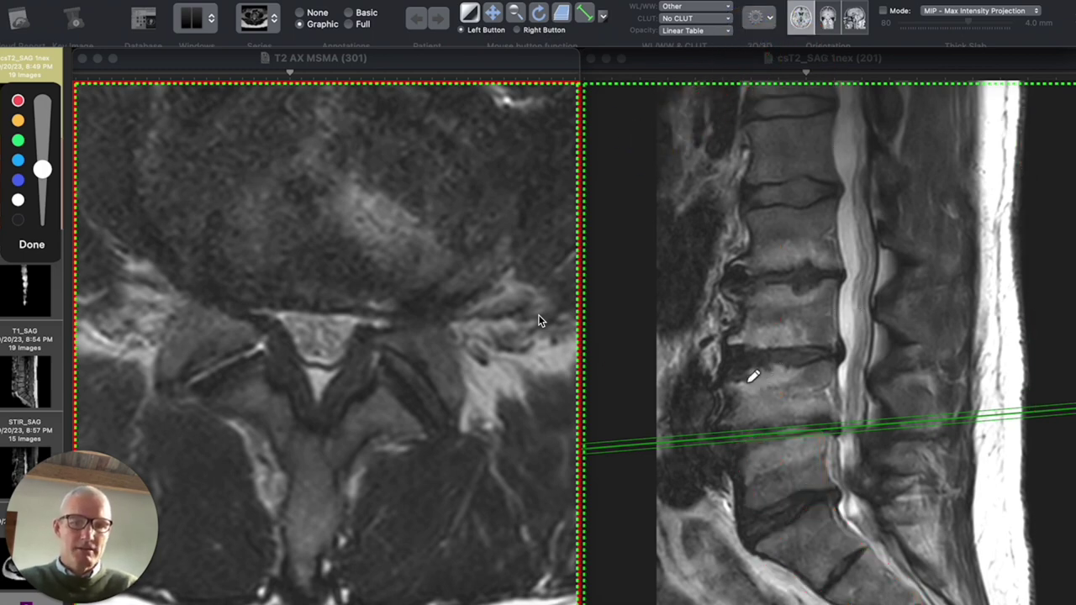
- Box an intervertebral disc in red and dot the vertebral bodies above and below it
mouse_move(733, 348)
left_mouse_down()
mouse_move(730, 379)
mouse_move(840, 362)
mouse_move(841, 339)
mouse_move(752, 344)
left_mouse_up()
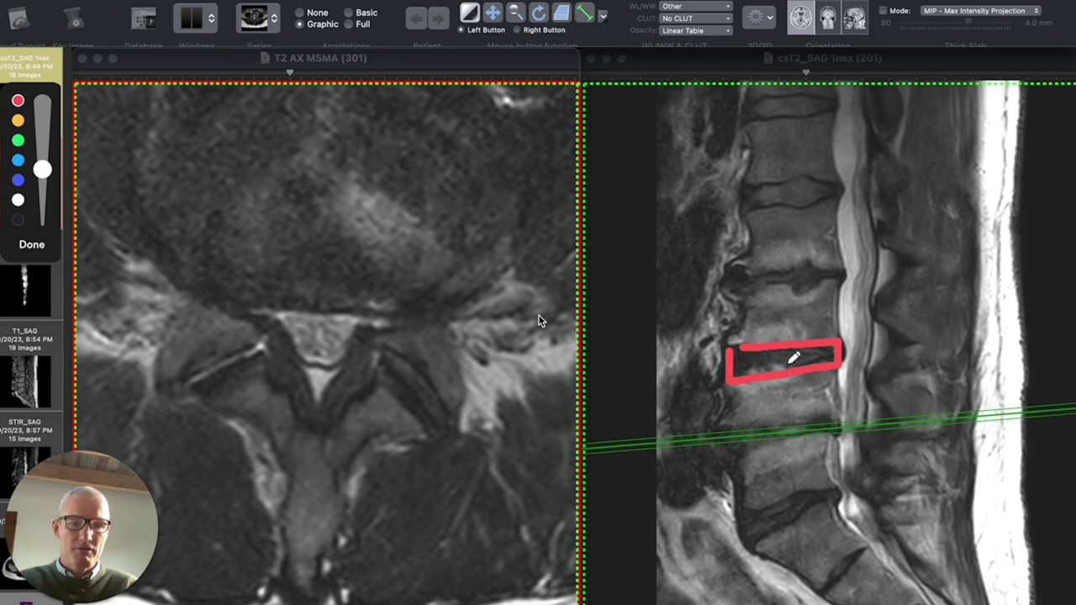
left_click(788, 310)
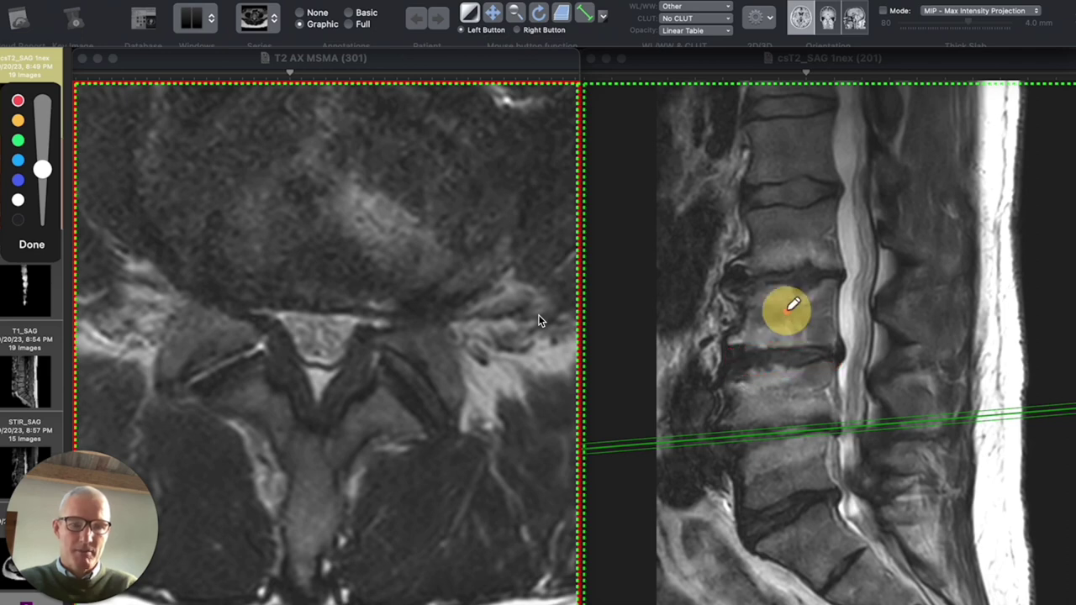
left_click(786, 391)
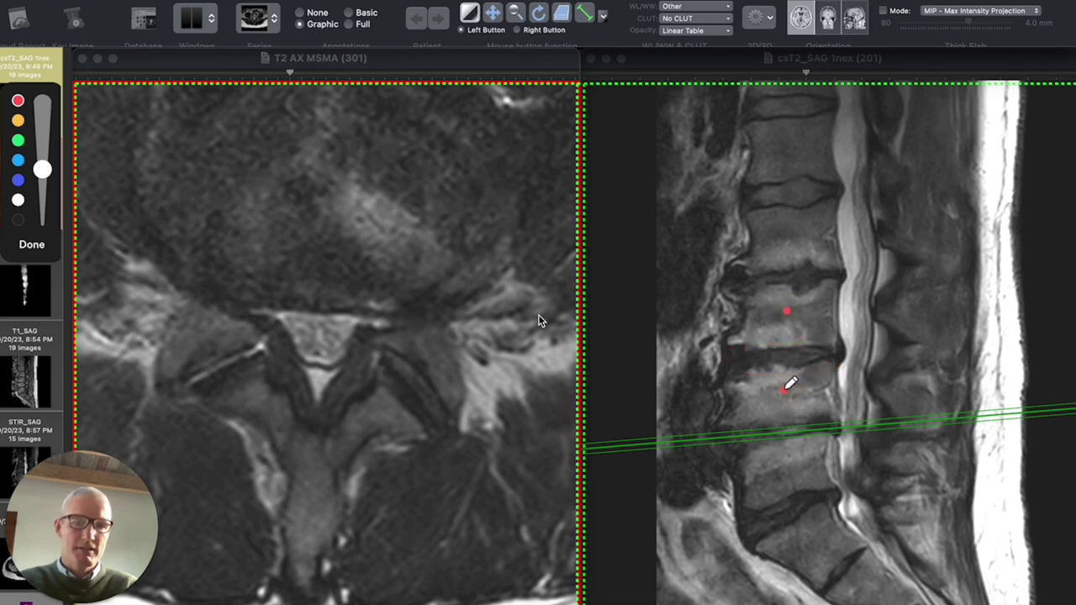
- Trace the front, back and middle of the spinal canal with red strokes
left_click_drag(845, 235, 836, 320)
left_click_drag(879, 227, 877, 306)
mouse_move(856, 156)
left_mouse_down()
mouse_move(865, 278)
mouse_move(858, 363)
left_mouse_up()
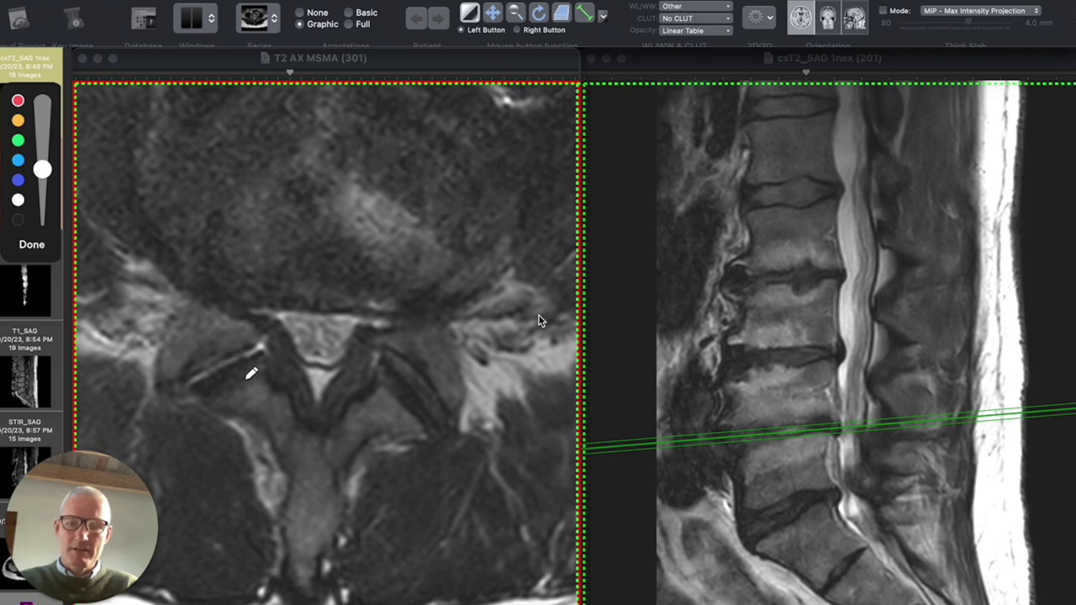
- Trace the axial slice level across the sagittal spine, mark beside the axial spine, then finish drawing
mouse_move(613, 448)
left_mouse_down()
mouse_move(848, 410)
mouse_move(943, 406)
left_mouse_up()
left_click(502, 397)
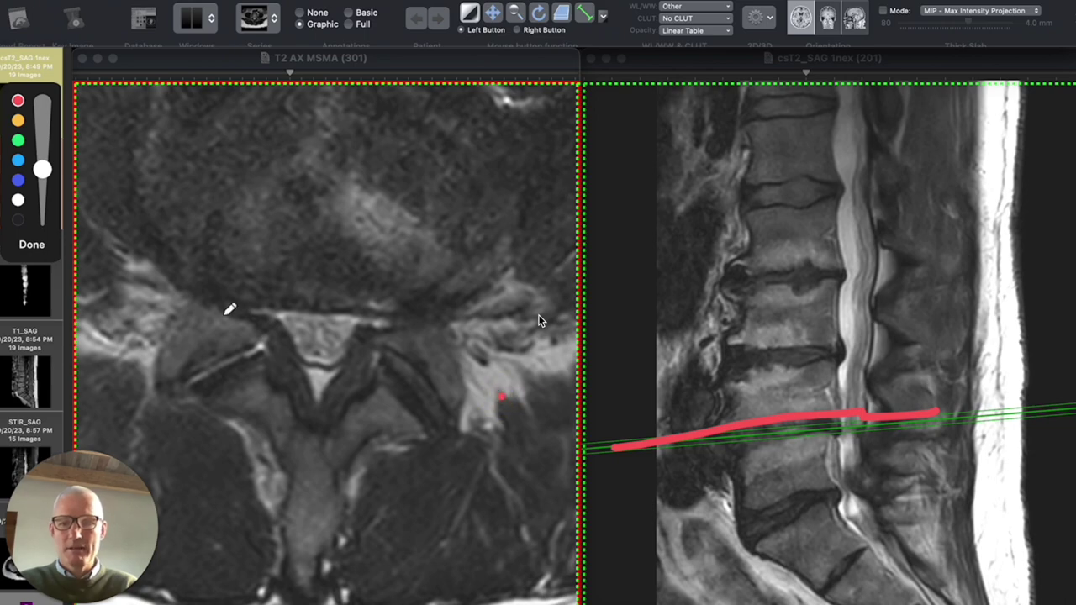
left_click(54, 252)
- Step the axial view down through slices and back up, then reselect the red pen
left_click(389, 274)
scroll(391, 278, "down", 5)
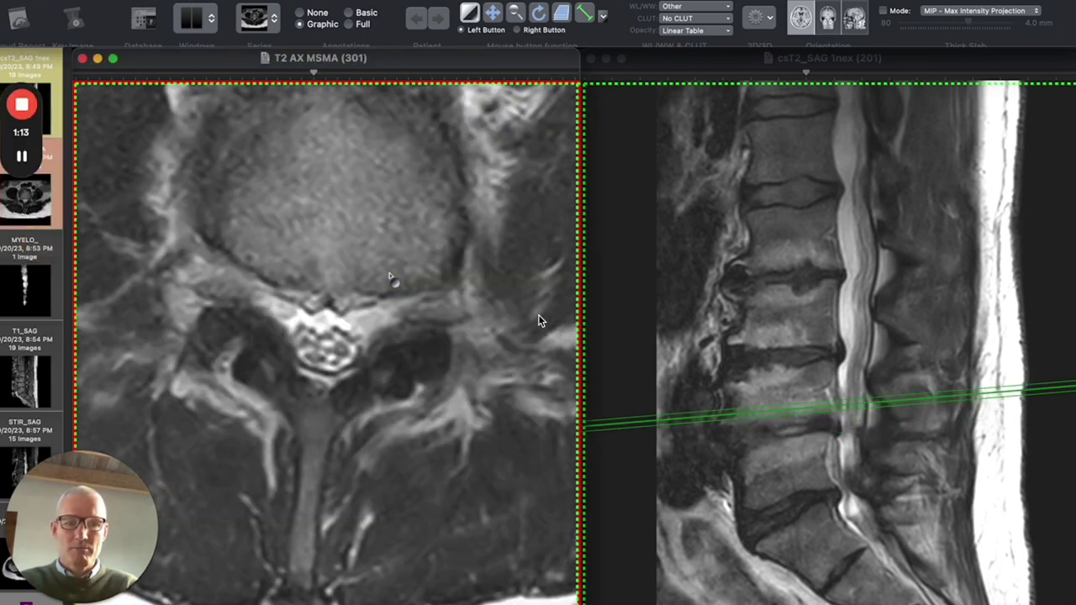
scroll(539, 321, "down", 8)
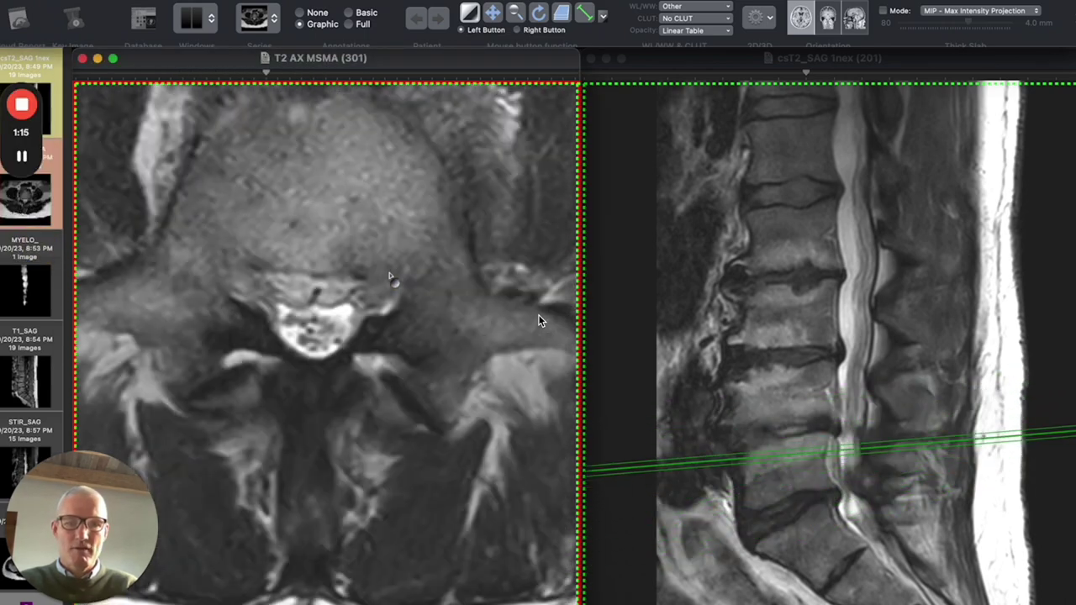
scroll(539, 320, "down", 1)
scroll(539, 321, "up", 1)
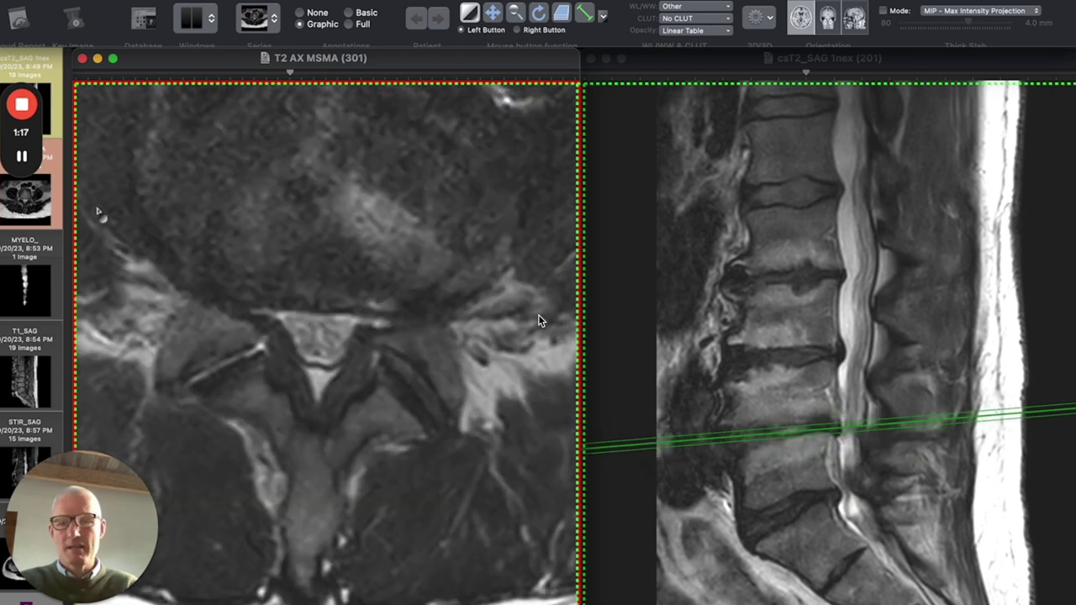
mouse_move(21, 194)
left_click(22, 271)
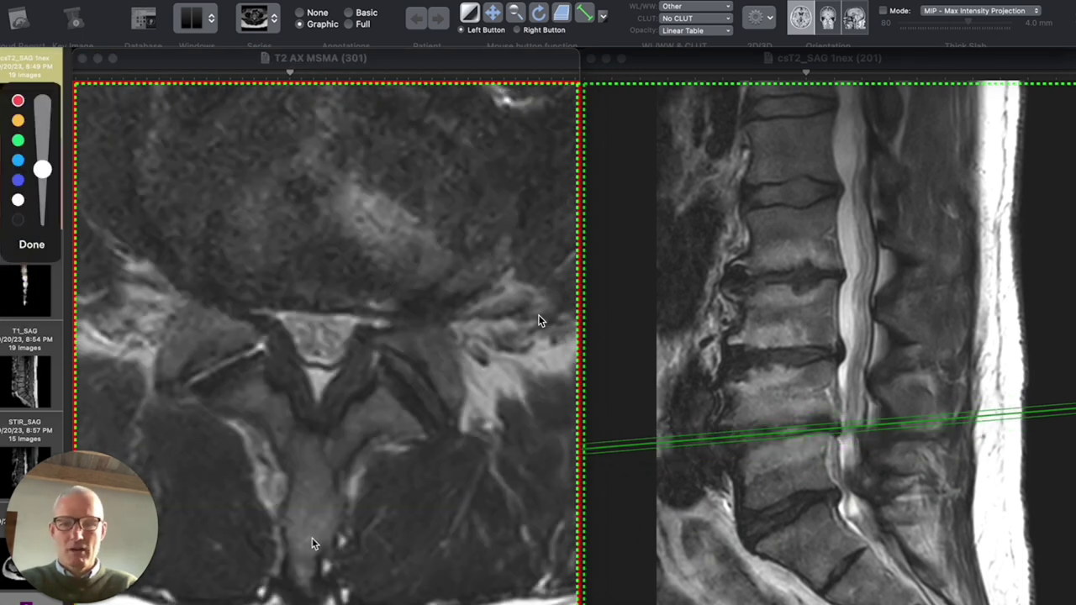
- Add a red line, arrow and R/L side labels on the axial image, then outline two sagittal vertebrae
mouse_move(269, 587)
left_mouse_down()
mouse_move(353, 585)
mouse_move(284, 585)
mouse_move(357, 586)
left_mouse_up()
mouse_move(332, 190)
left_mouse_down()
mouse_move(334, 154)
mouse_move(321, 157)
mouse_move(346, 137)
mouse_move(351, 165)
left_mouse_up()
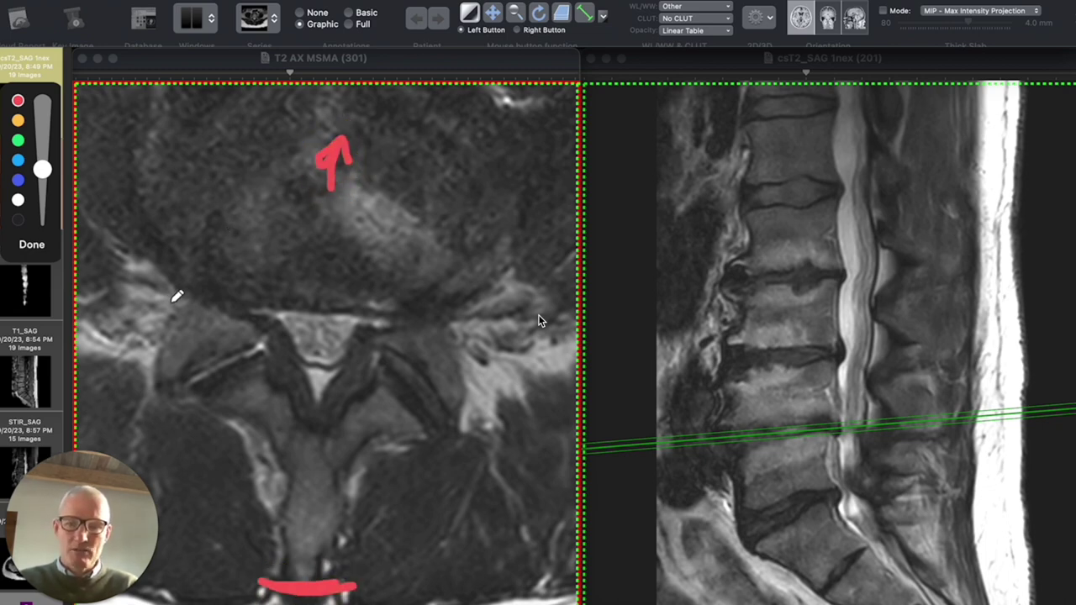
mouse_move(90, 340)
left_mouse_down()
mouse_move(89, 299)
mouse_move(100, 327)
mouse_move(124, 334)
left_mouse_up()
left_click_drag(521, 334, 550, 348)
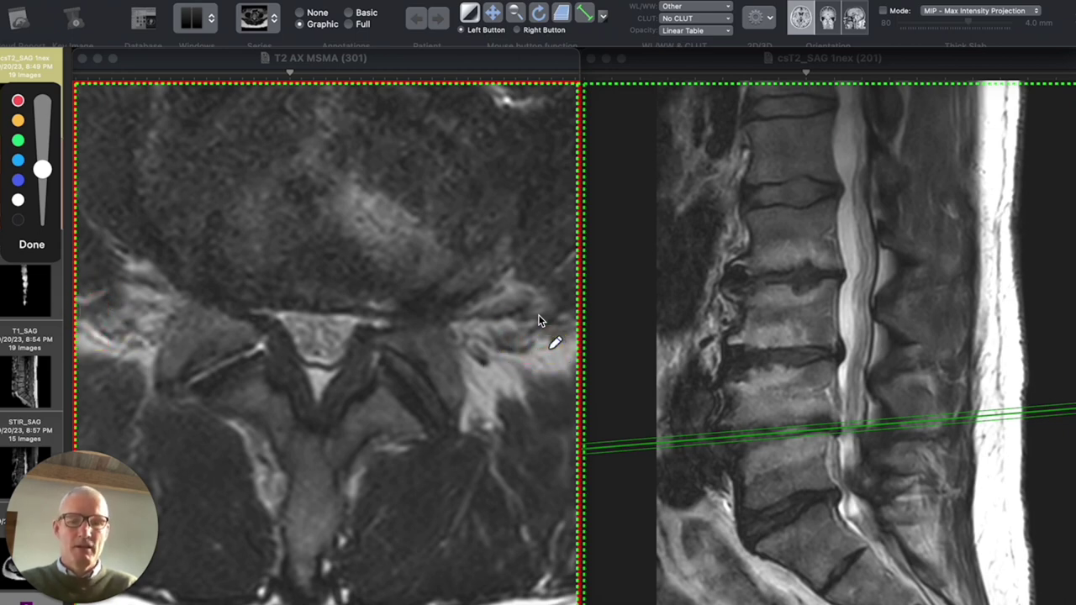
mouse_move(727, 365)
left_mouse_down()
mouse_move(724, 434)
mouse_move(827, 424)
mouse_move(833, 353)
mouse_move(734, 356)
left_mouse_up()
mouse_move(744, 441)
left_mouse_down()
mouse_move(746, 512)
mouse_move(838, 486)
mouse_move(825, 435)
mouse_move(752, 443)
left_mouse_up()
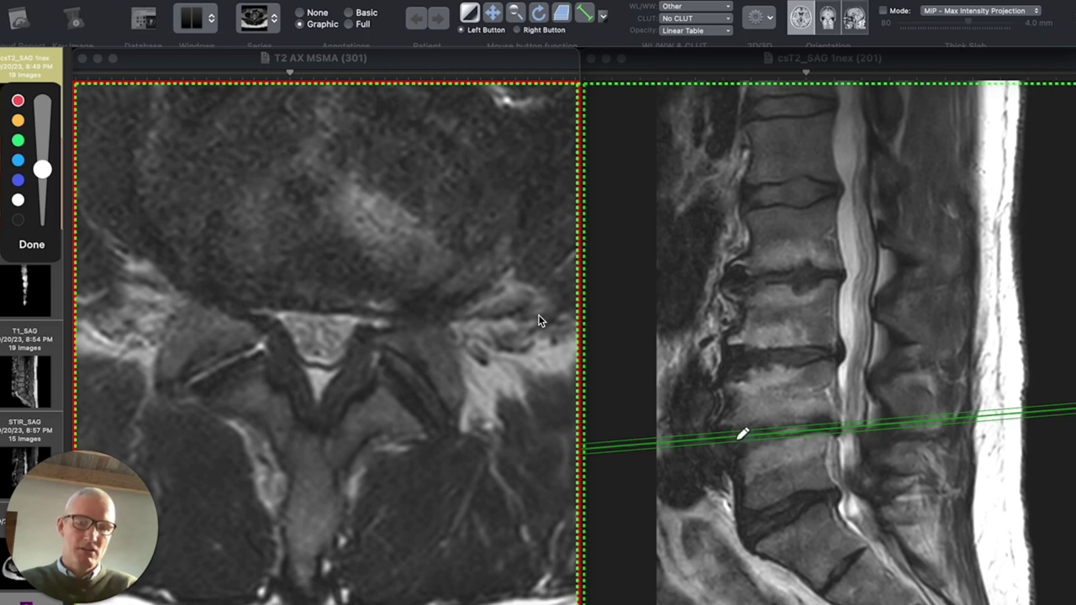
- Box the disc on the sagittal image and add arrows showing its height
mouse_move(735, 435)
left_mouse_down()
mouse_move(734, 450)
mouse_move(834, 438)
mouse_move(839, 421)
mouse_move(730, 437)
left_mouse_up()
mouse_move(782, 377)
left_mouse_down()
mouse_move(784, 411)
mouse_move(769, 399)
mouse_move(795, 397)
mouse_move(783, 412)
left_mouse_up()
mouse_move(783, 483)
left_mouse_down()
mouse_move(783, 443)
mouse_move(767, 452)
mouse_move(797, 448)
mouse_move(782, 444)
left_mouse_up()
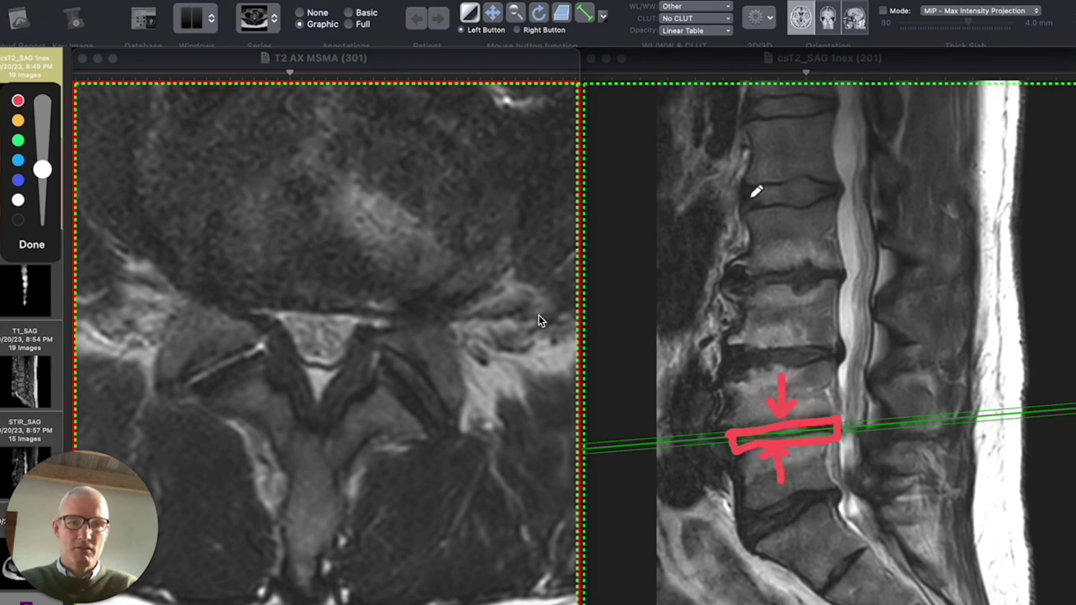
- Outline the endplates of the vertebrae above and below the disc
mouse_move(744, 188)
left_mouse_down()
mouse_move(759, 205)
mouse_move(829, 192)
mouse_move(823, 180)
mouse_move(745, 182)
mouse_move(748, 199)
left_mouse_up()
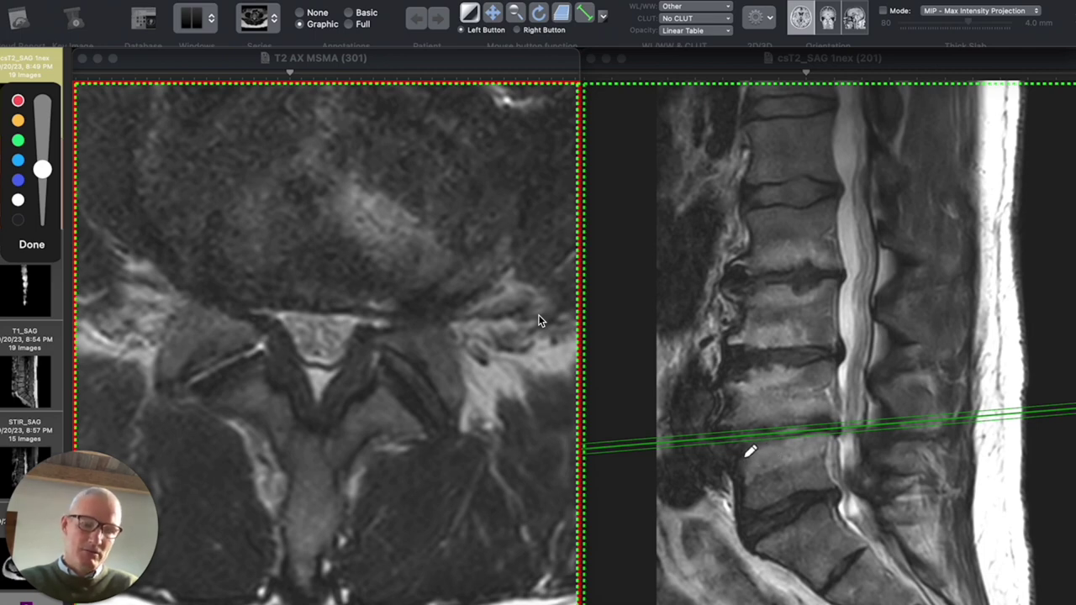
mouse_move(741, 455)
left_mouse_down()
mouse_move(745, 480)
mouse_move(803, 453)
mouse_move(837, 451)
mouse_move(827, 434)
mouse_move(752, 450)
mouse_move(731, 427)
mouse_move(740, 406)
mouse_move(829, 389)
mouse_move(837, 400)
mouse_move(819, 409)
mouse_move(743, 420)
left_mouse_up()
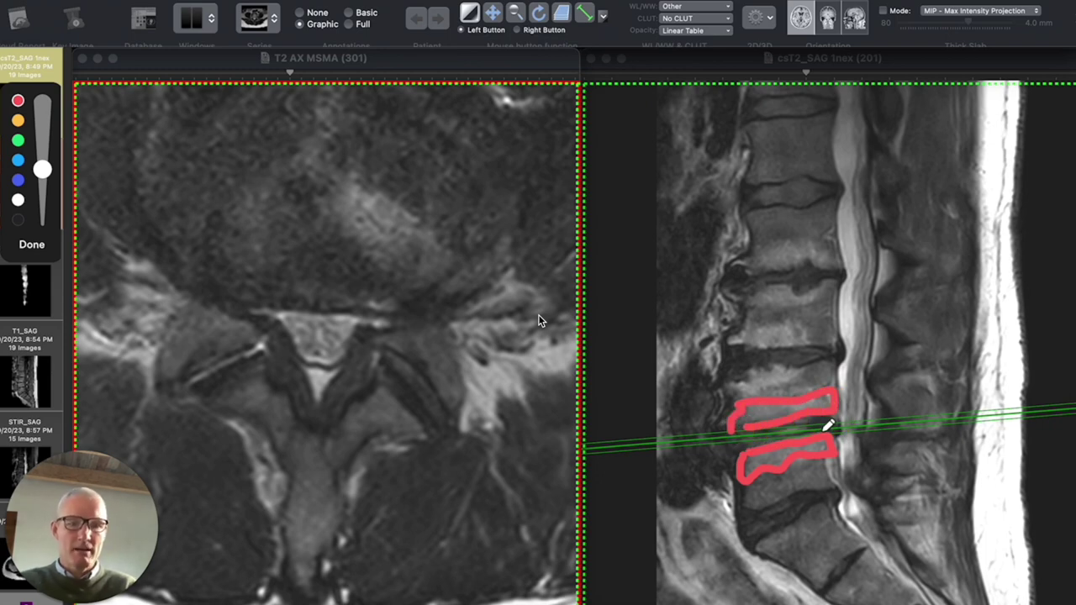
mouse_move(835, 421)
left_mouse_down()
mouse_move(833, 435)
mouse_move(837, 421)
mouse_move(867, 409)
mouse_move(863, 457)
left_mouse_up()
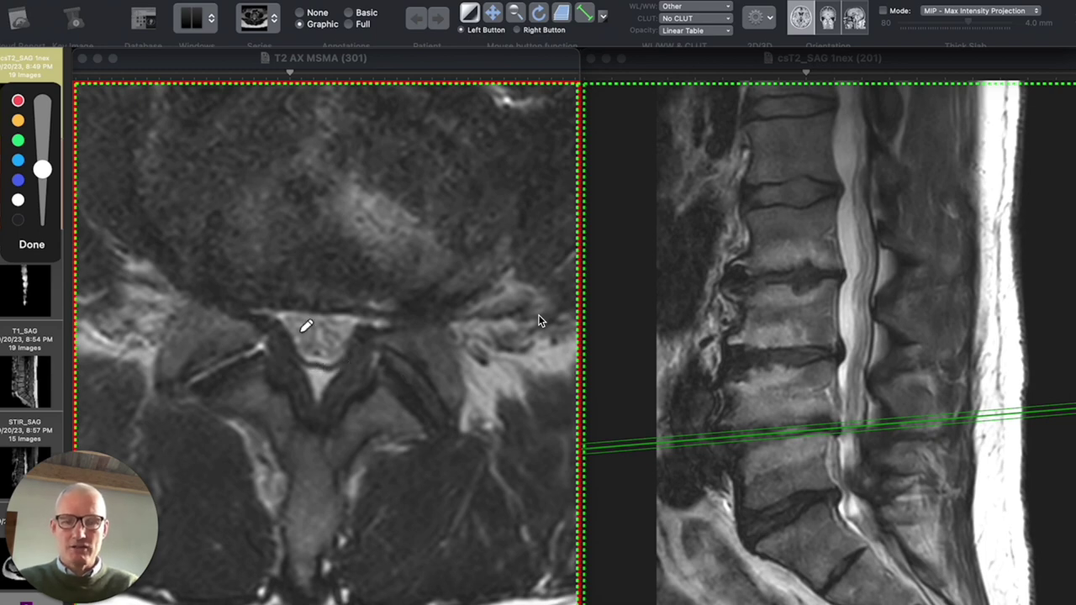
- Outline the spinal canal, disc and both facet joints on the axial image, then clear them with Escape
mouse_move(265, 313)
left_mouse_down()
mouse_move(322, 394)
mouse_move(375, 317)
mouse_move(281, 312)
mouse_move(158, 221)
mouse_move(159, 157)
mouse_move(216, 104)
mouse_move(361, 67)
mouse_move(459, 72)
mouse_move(561, 180)
mouse_move(534, 233)
mouse_move(466, 291)
mouse_move(371, 301)
mouse_move(248, 290)
left_mouse_up()
mouse_move(198, 317)
left_mouse_down()
mouse_move(152, 366)
mouse_move(176, 409)
mouse_move(232, 418)
mouse_move(271, 389)
mouse_move(281, 345)
mouse_move(250, 316)
mouse_move(192, 317)
left_mouse_up()
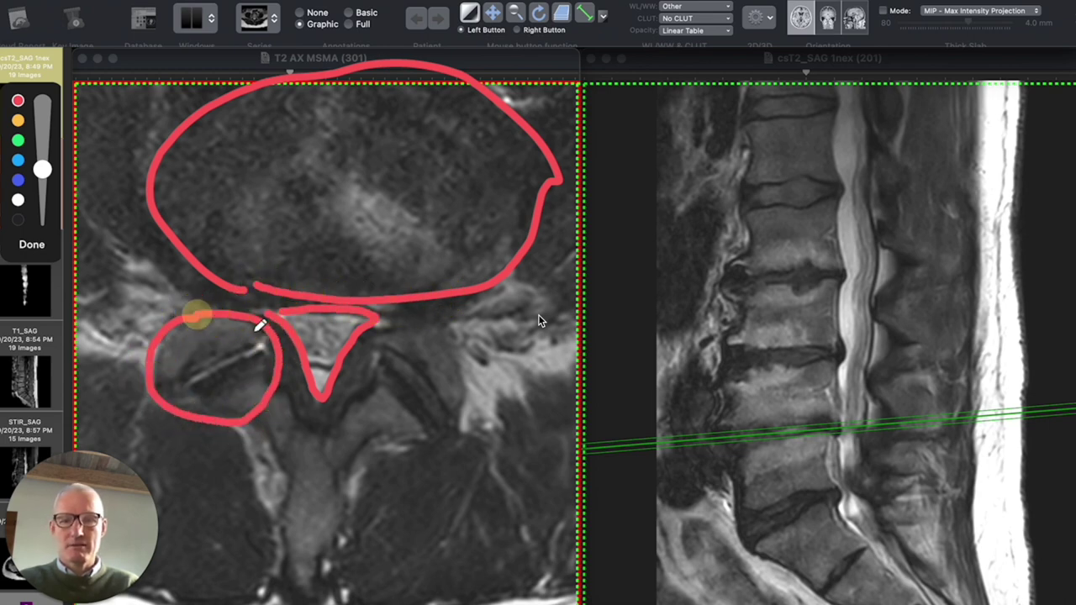
mouse_move(363, 358)
left_mouse_down()
mouse_move(350, 391)
mouse_move(379, 430)
mouse_move(458, 430)
mouse_move(464, 368)
mouse_move(436, 338)
mouse_move(394, 326)
mouse_move(362, 348)
mouse_move(424, 391)
mouse_move(442, 436)
left_mouse_up()
left_click_drag(182, 380, 257, 343)
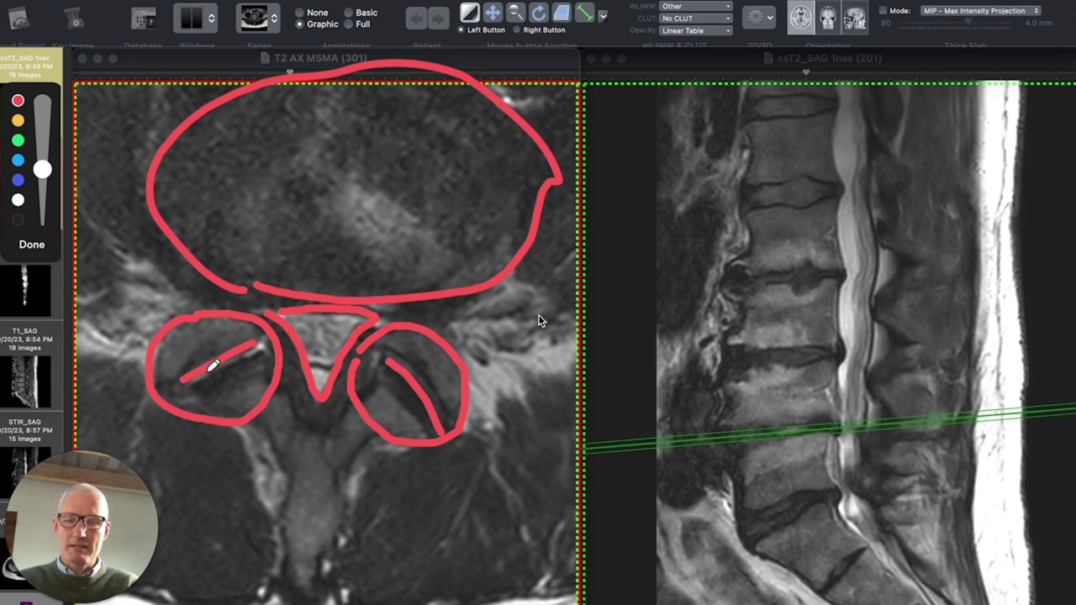
key("Escape")
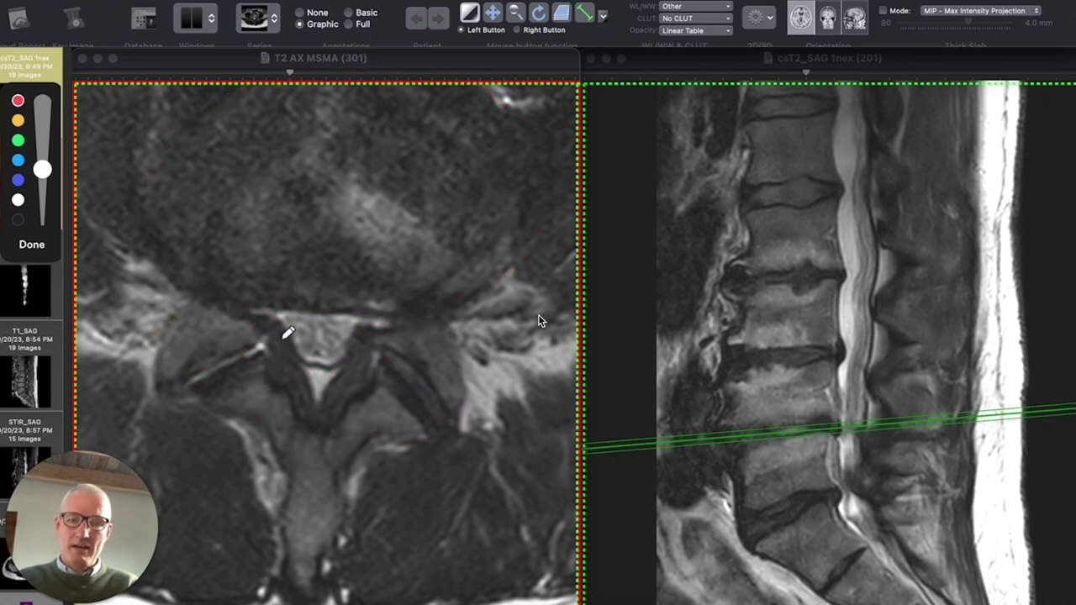
- Draw red vertical lines at both sides of the canal and the left foramen edge
left_click_drag(281, 271, 278, 340)
left_click_drag(360, 279, 360, 341)
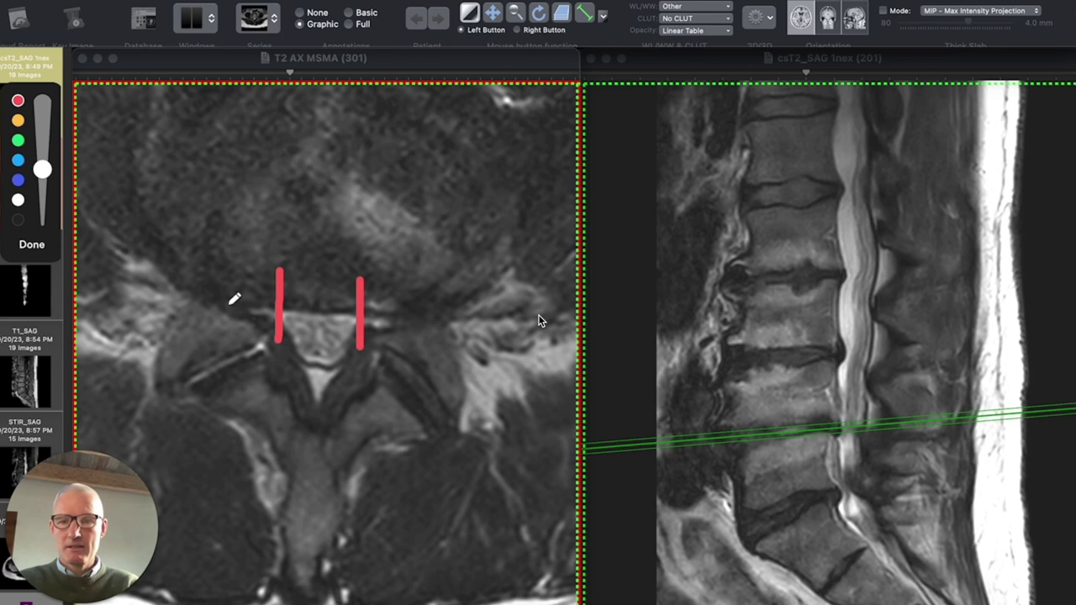
left_click_drag(227, 280, 226, 318)
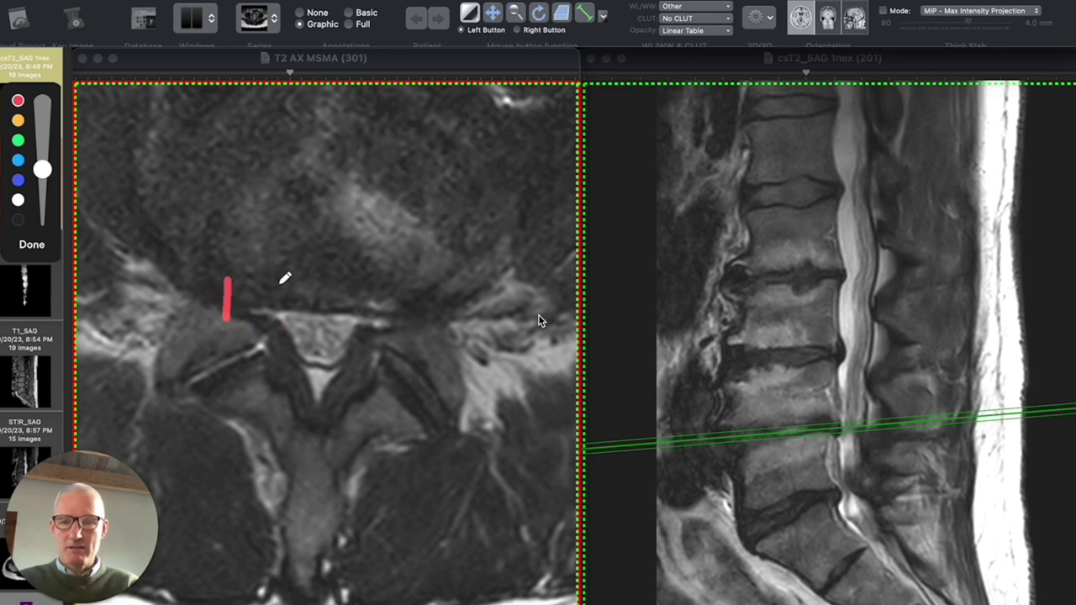
left_click_drag(277, 280, 275, 332)
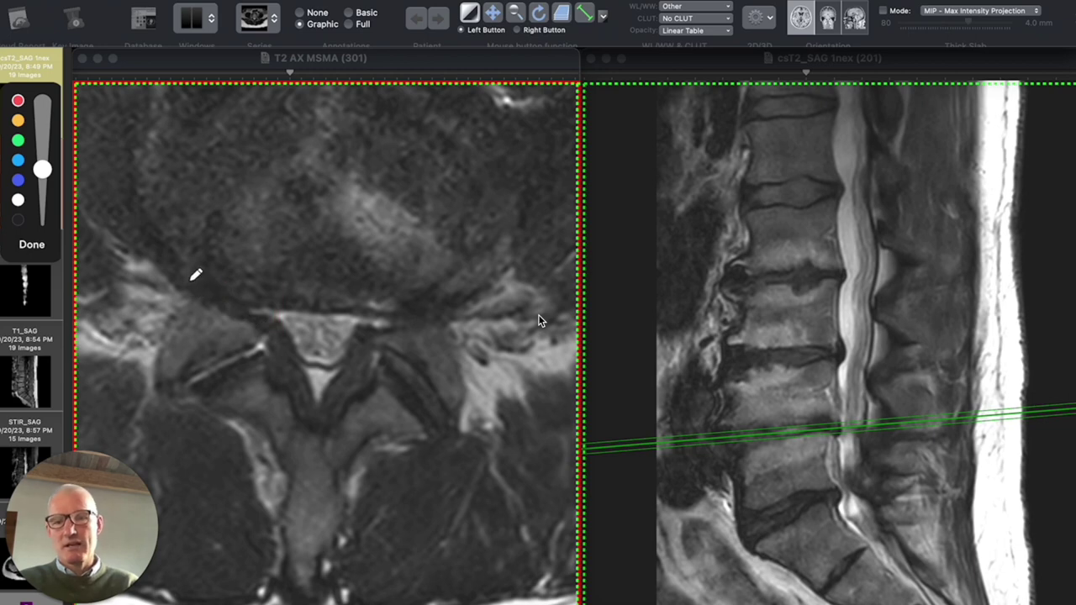
- Mark the left foramen's outer and inner edges and curve along the left facet
left_click_drag(185, 267, 185, 301)
left_click_drag(224, 266, 225, 300)
mouse_move(269, 329)
left_mouse_down()
mouse_move(204, 294)
mouse_move(159, 293)
mouse_move(151, 283)
mouse_move(168, 270)
left_mouse_up()
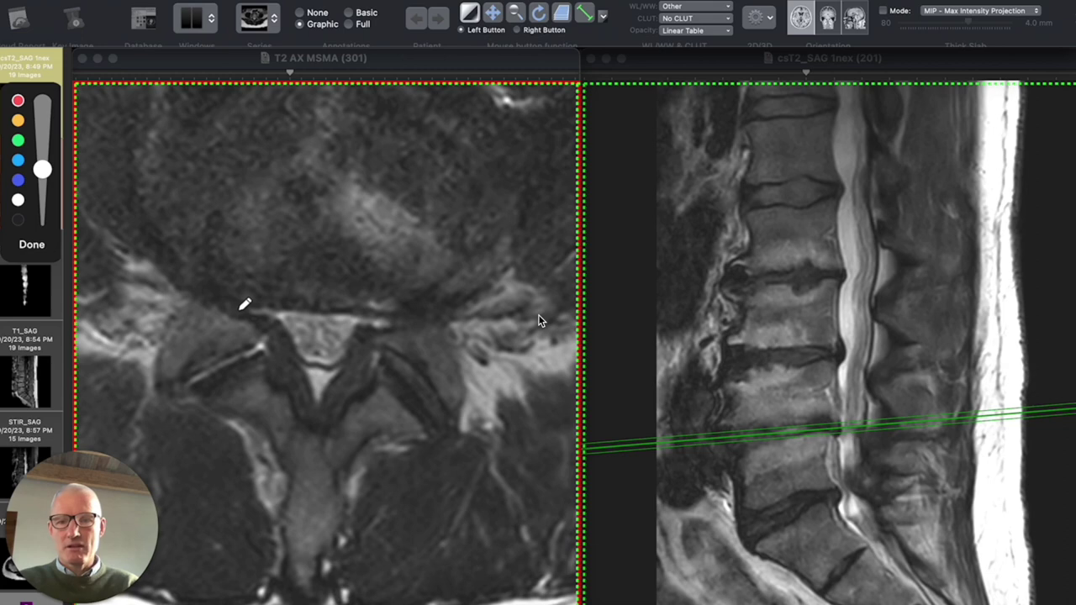
mouse_move(235, 309)
left_mouse_down()
mouse_move(234, 327)
mouse_move(280, 340)
mouse_move(286, 316)
mouse_move(234, 309)
left_mouse_up()
- Box the left and right neural foramina in red and put a dot on each
left_click(359, 318)
mouse_move(360, 319)
left_mouse_down()
mouse_move(360, 339)
mouse_move(395, 344)
mouse_move(393, 313)
mouse_move(365, 318)
mouse_move(370, 324)
left_mouse_up()
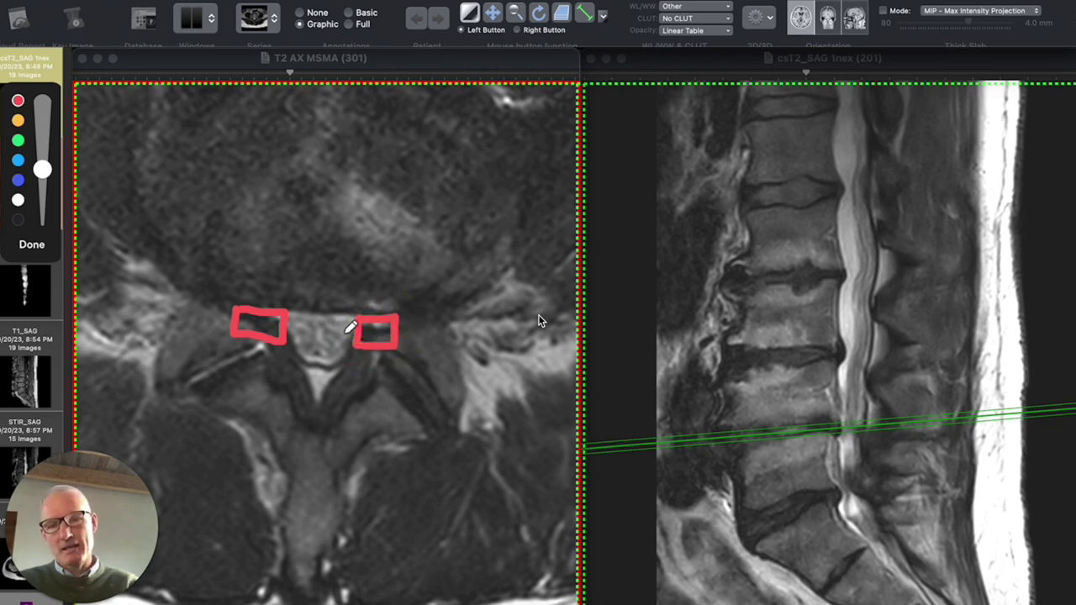
left_click(279, 317)
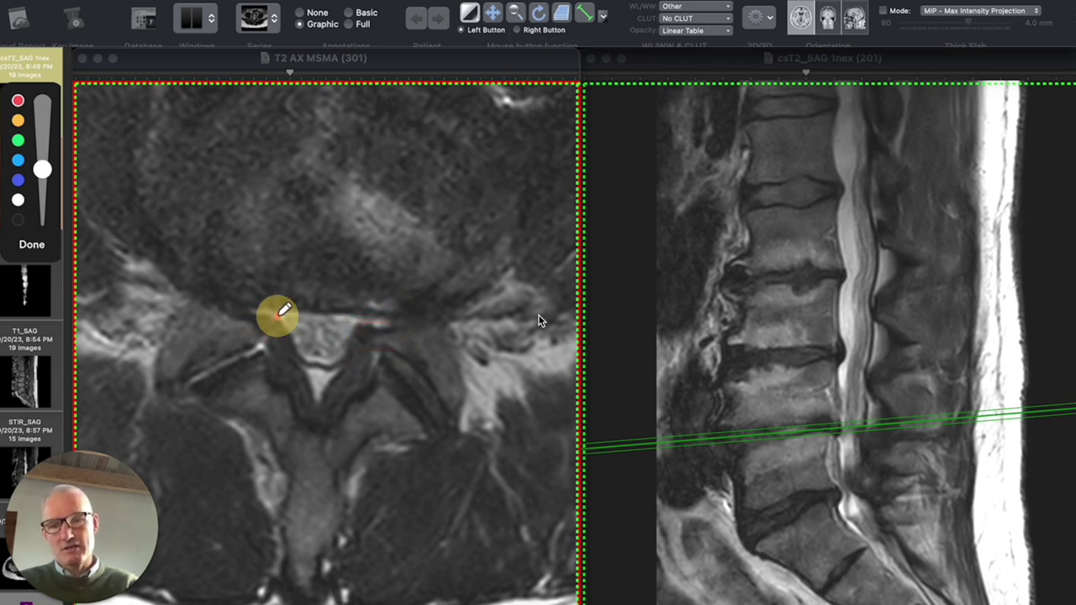
left_click(366, 323)
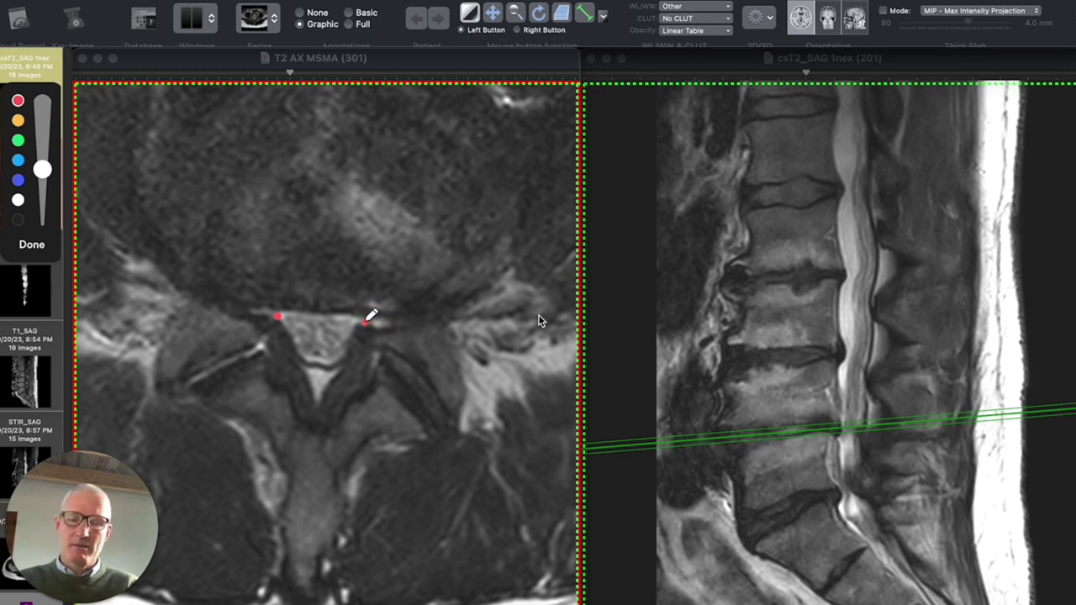